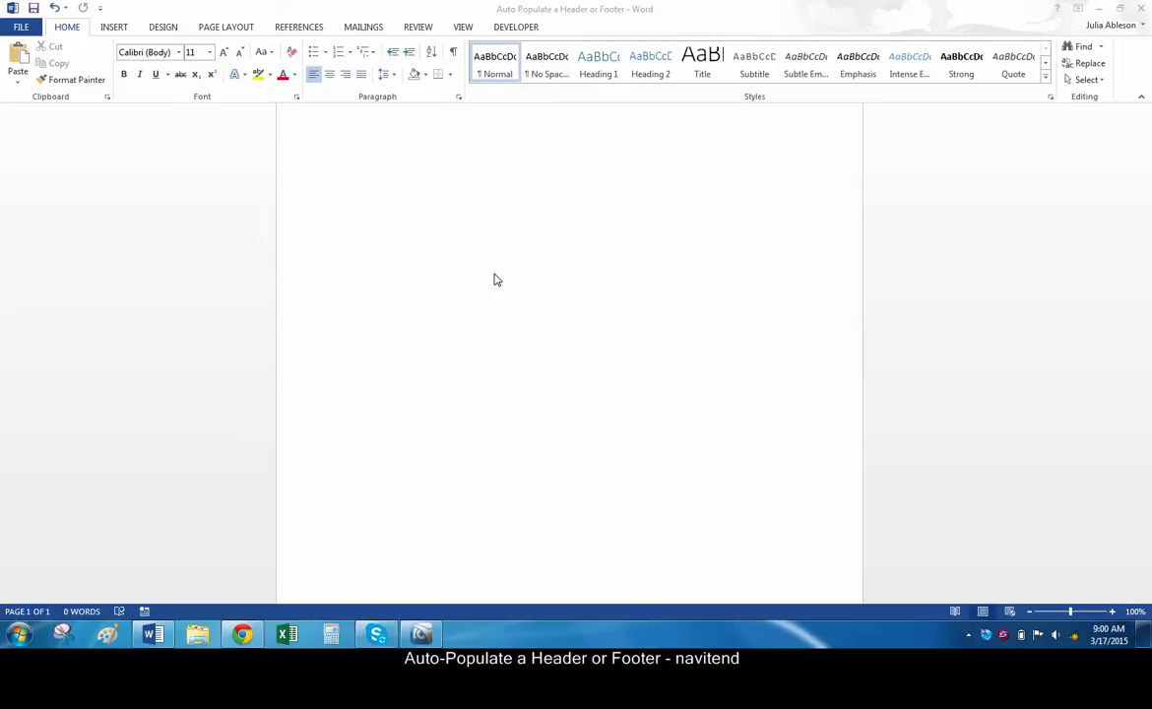
- Insert a table with two columns and three rows at the start of the blank document
left_click(113, 27)
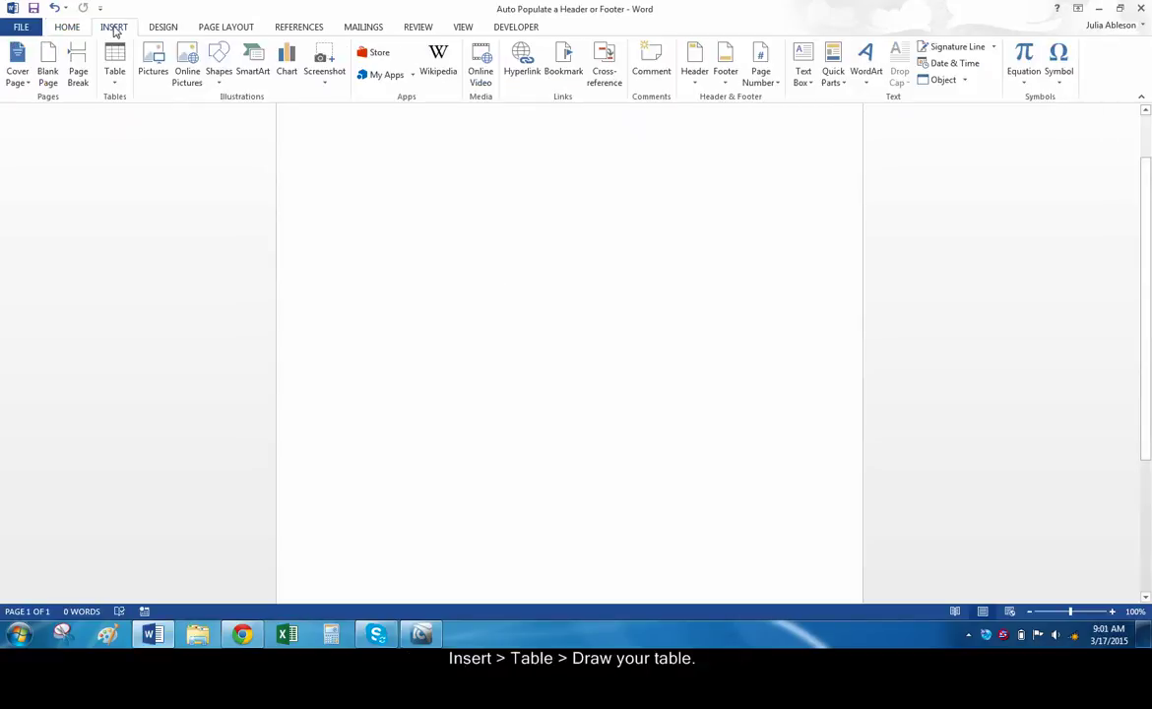
left_click(114, 71)
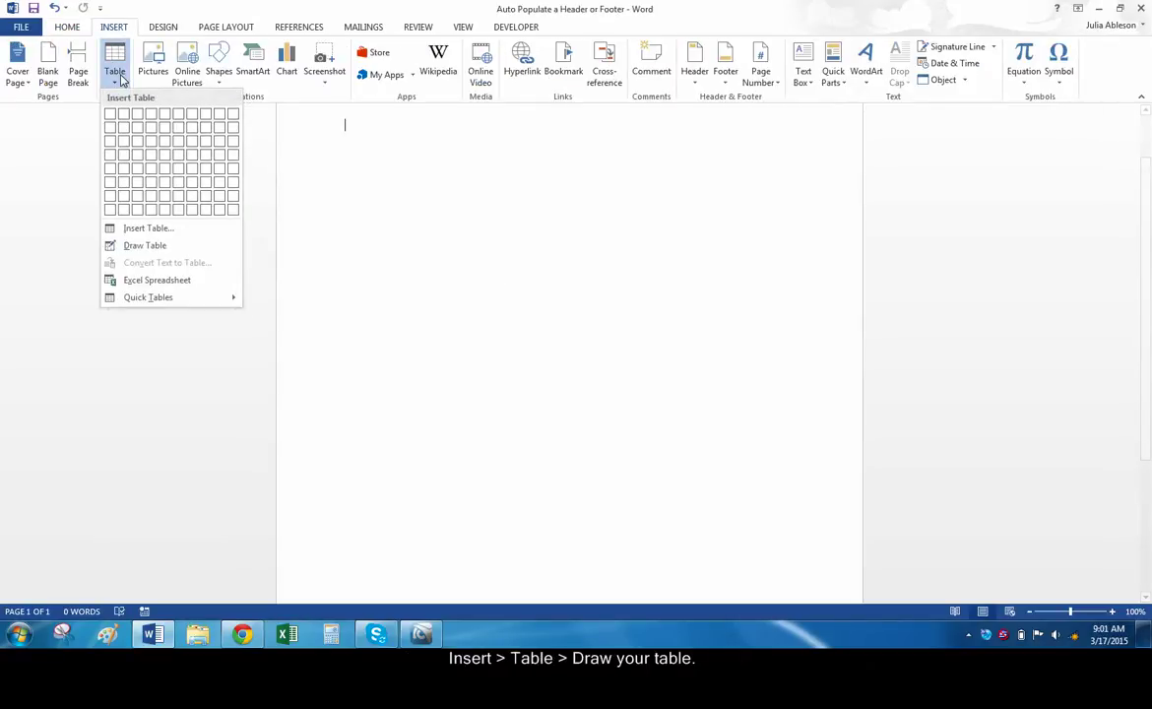
left_click(125, 146)
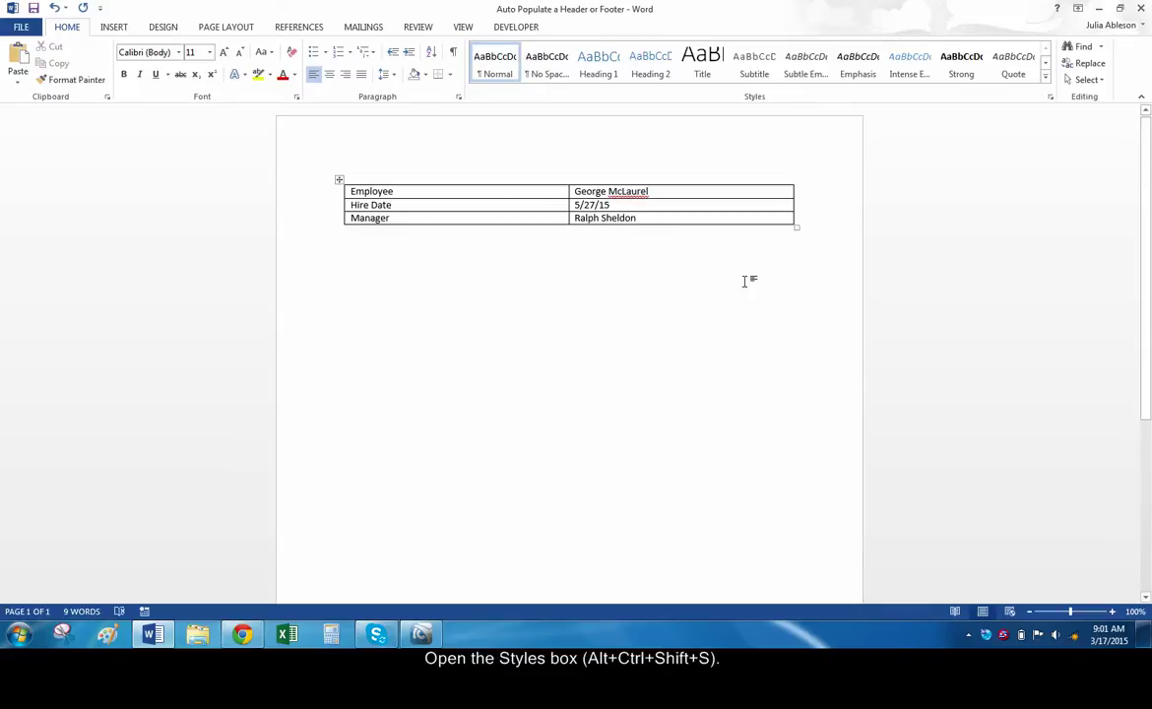
- Create a new paragraph style named EmplName from the employee's name in the table
left_click(1052, 99)
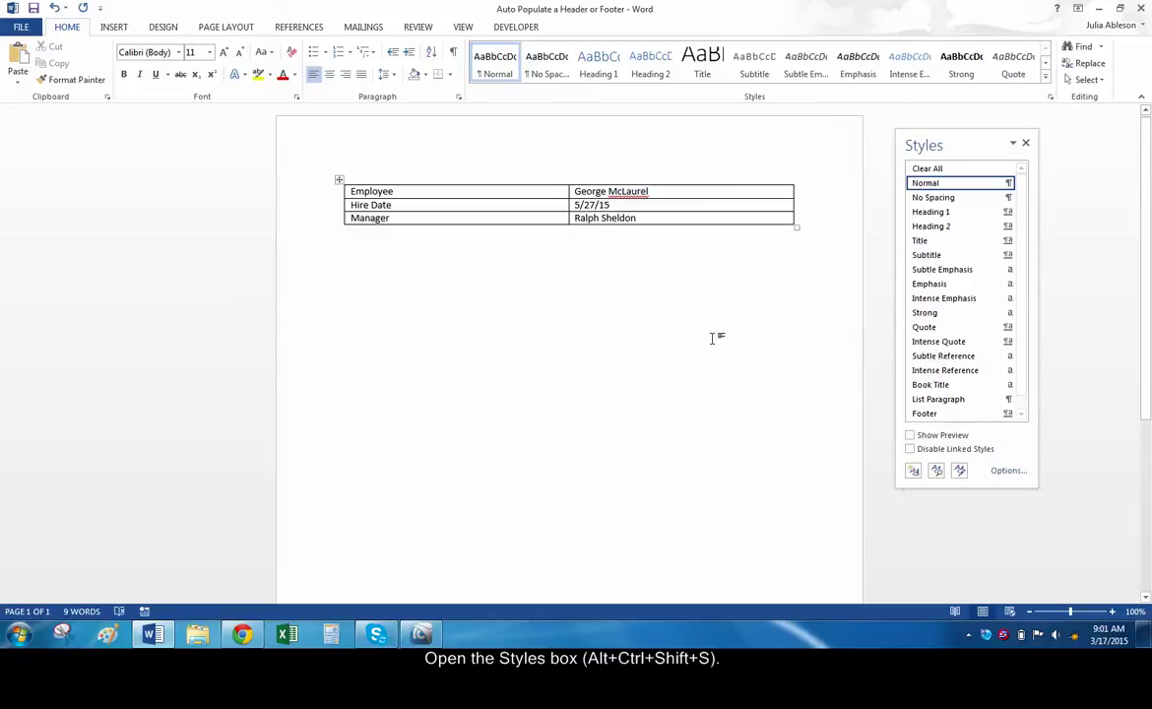
left_click_drag(677, 192, 574, 191)
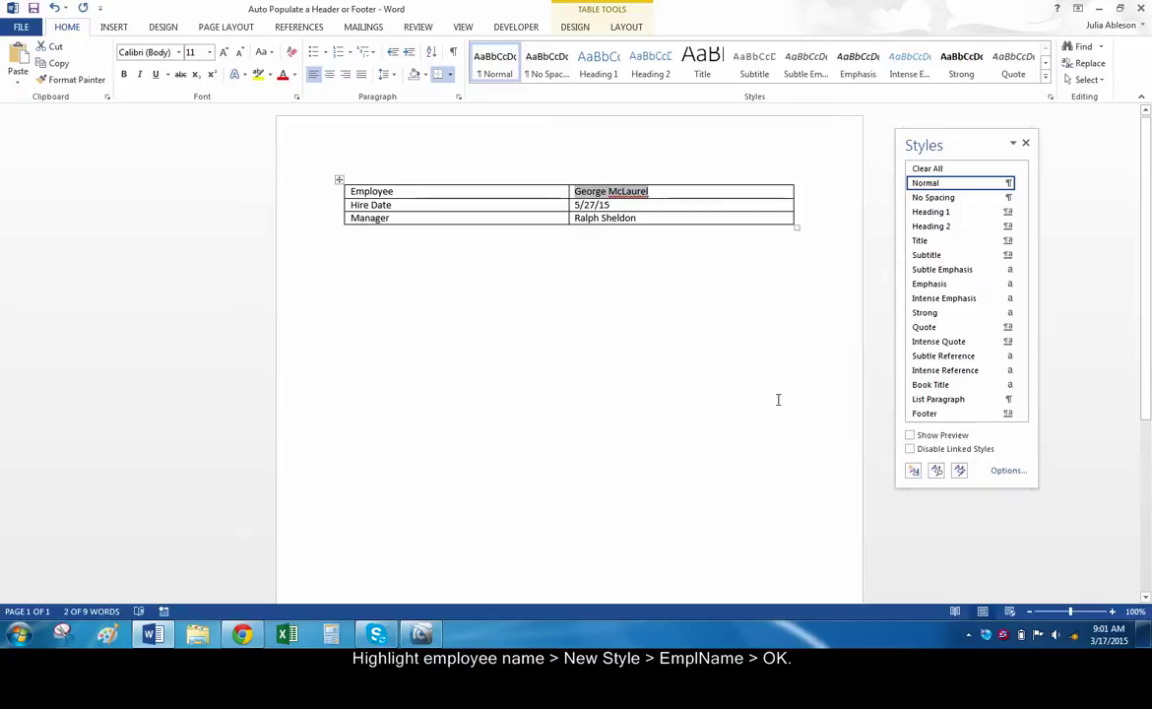
left_click(913, 472)
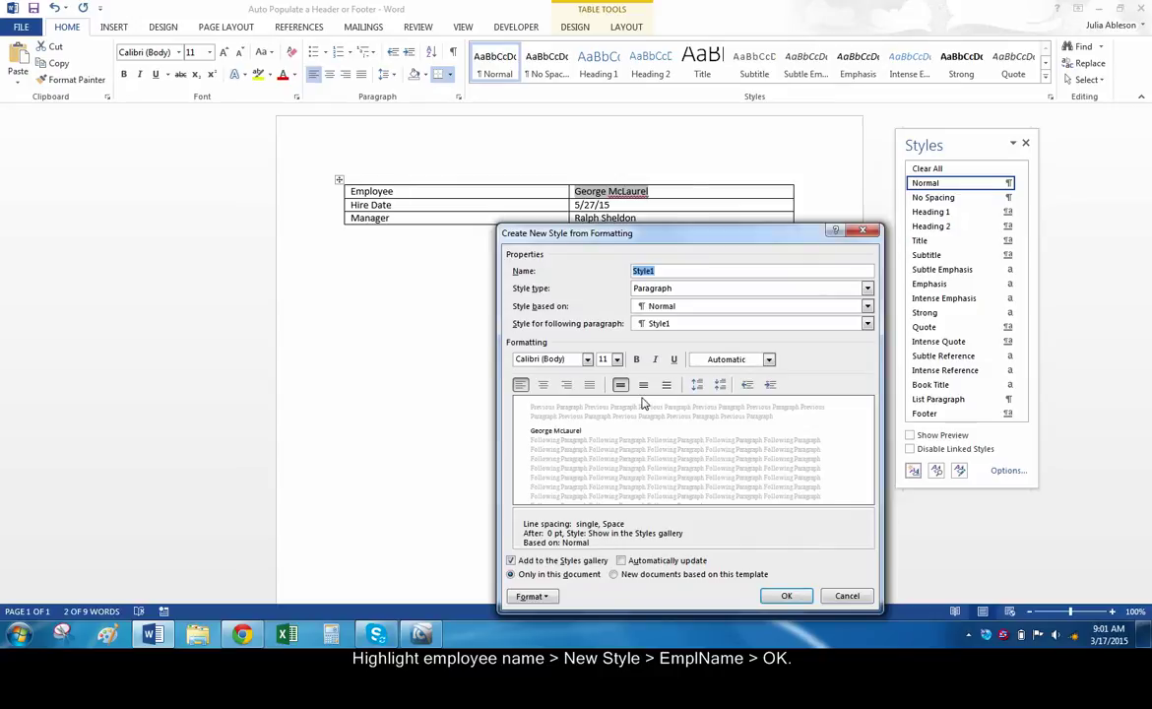
type("EmplName")
key("Return")
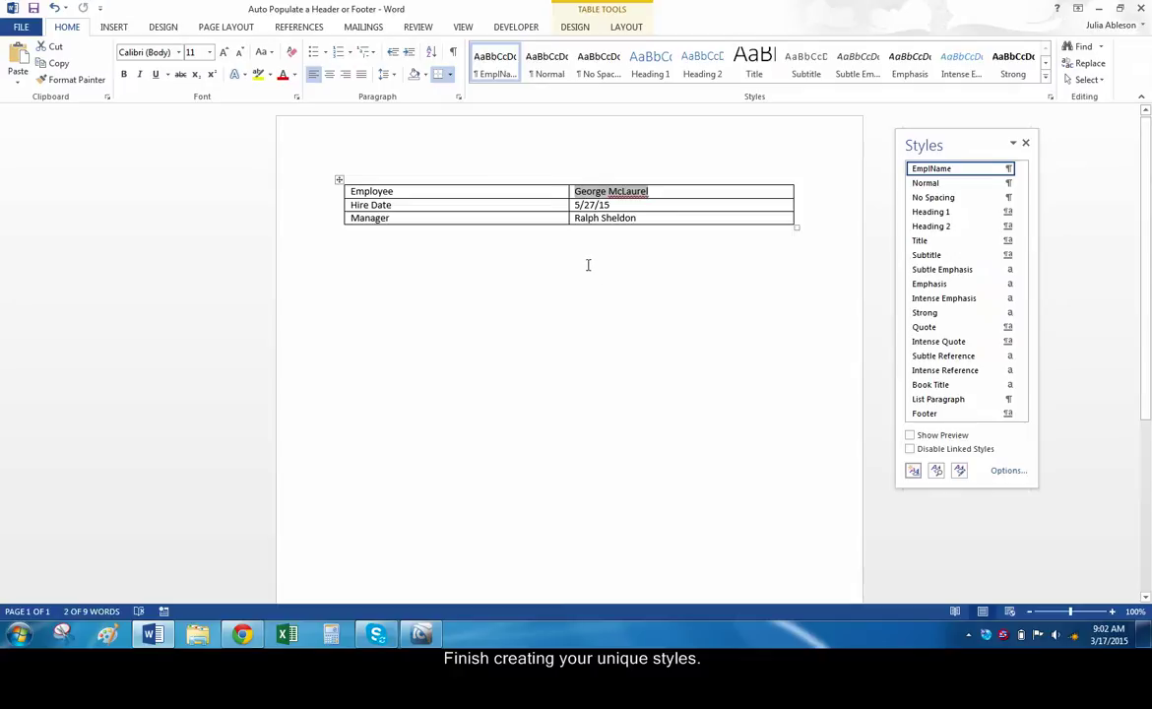
- Create a new paragraph style named HireDate from the hire date value in the table
left_click_drag(622, 206, 571, 204)
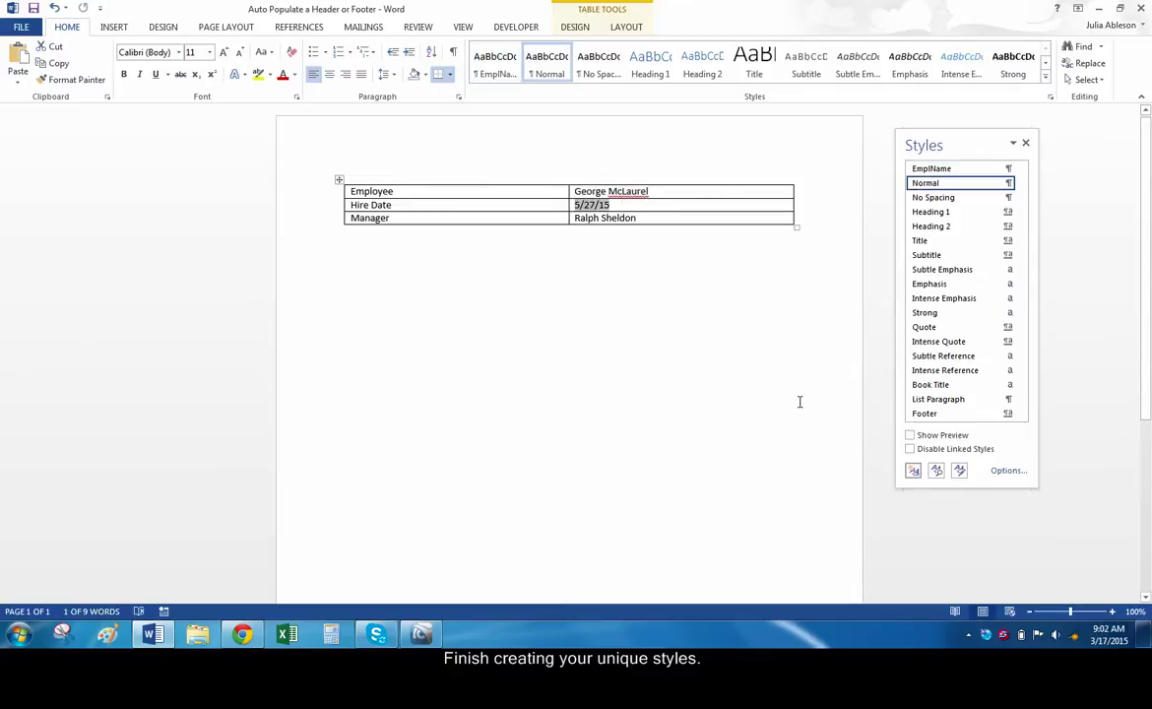
left_click(914, 472)
type("HireDate")
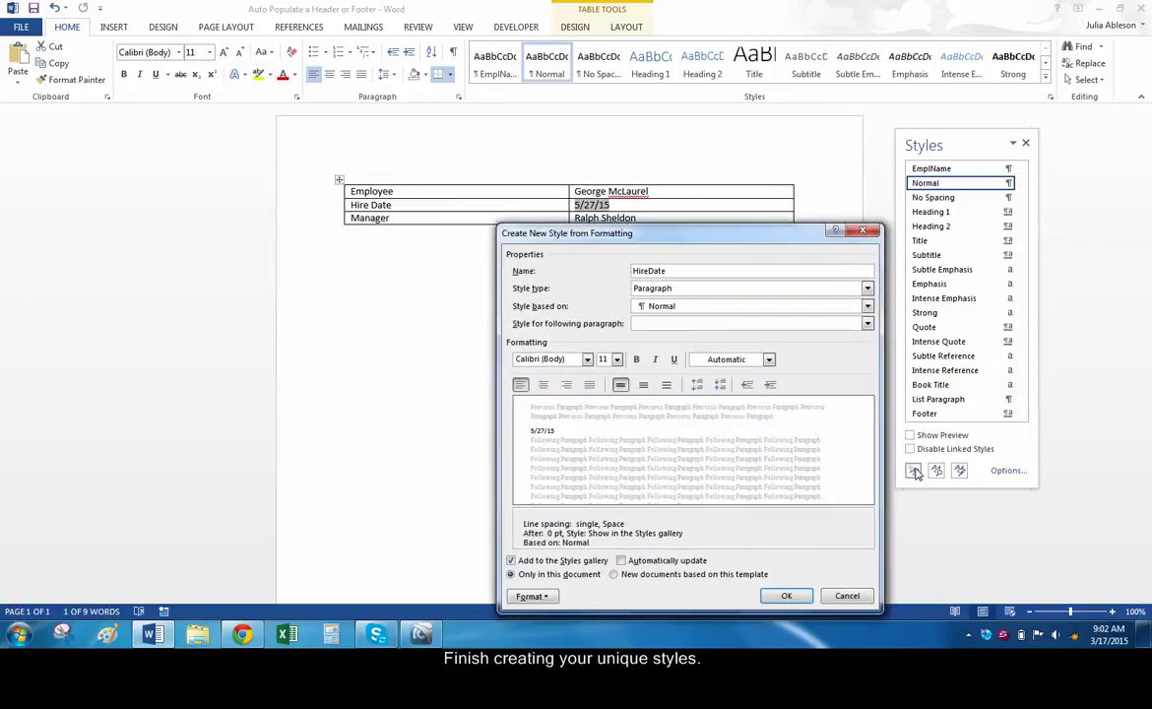
key("Return")
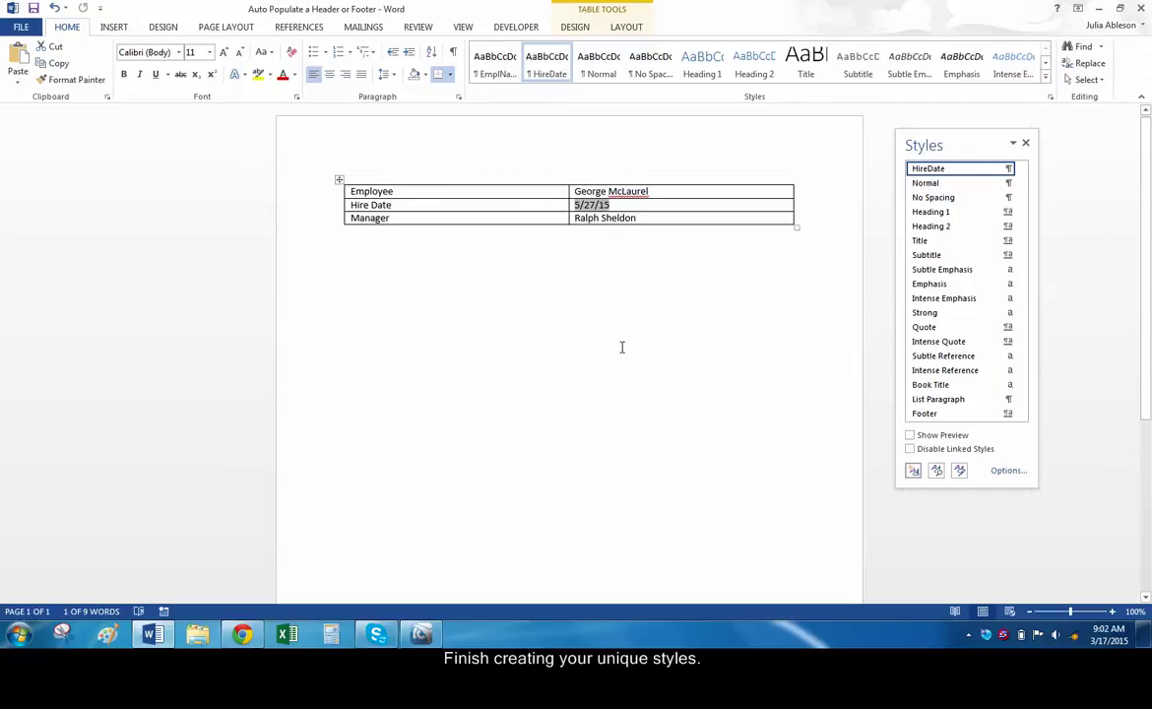
- Add a Blank (Three Columns) footer and delete its center placeholder
scroll(621, 347, "down", 8)
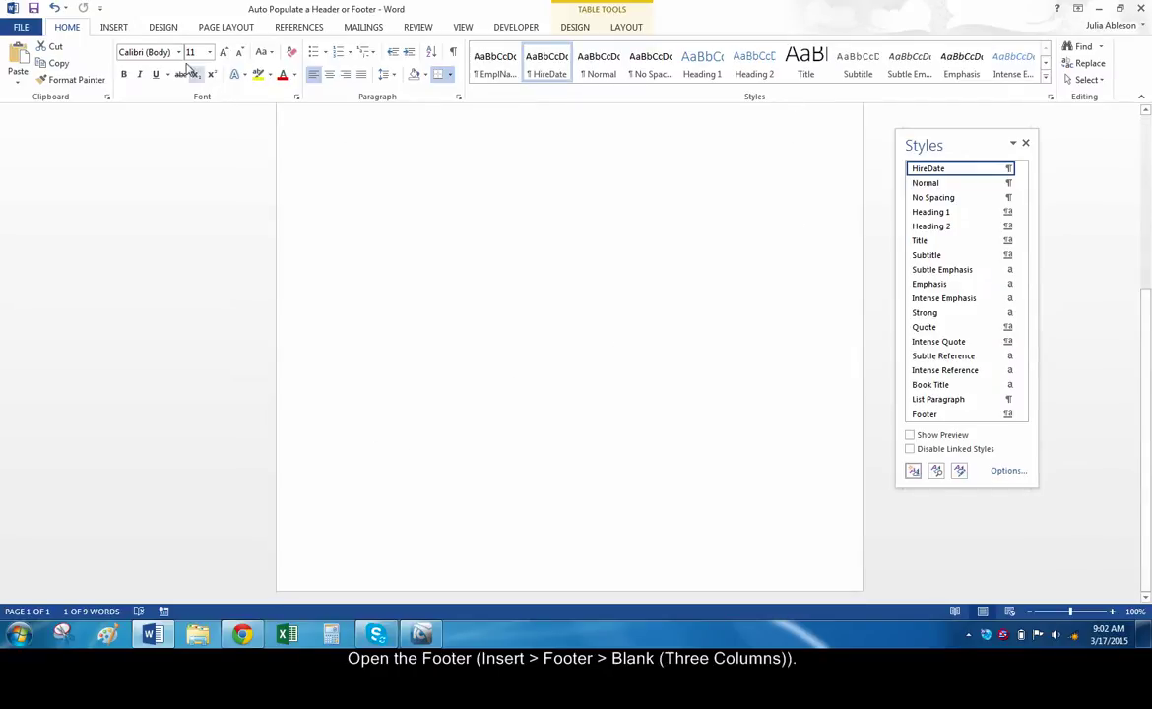
left_click(110, 27)
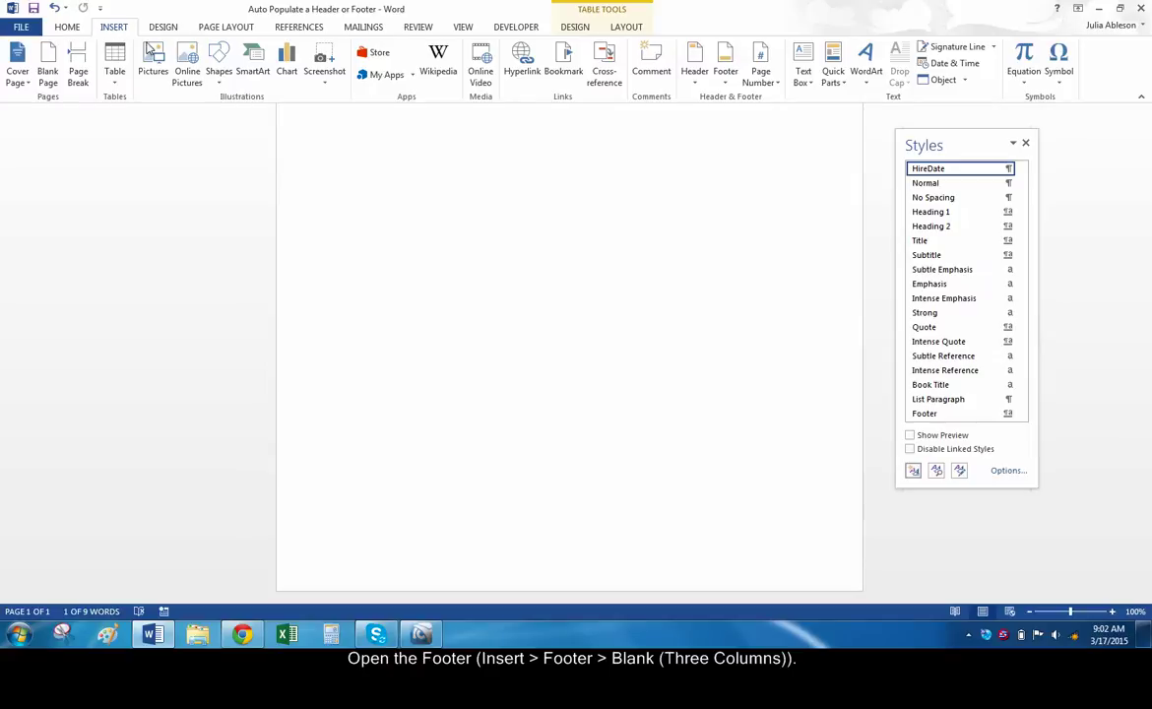
left_click(726, 77)
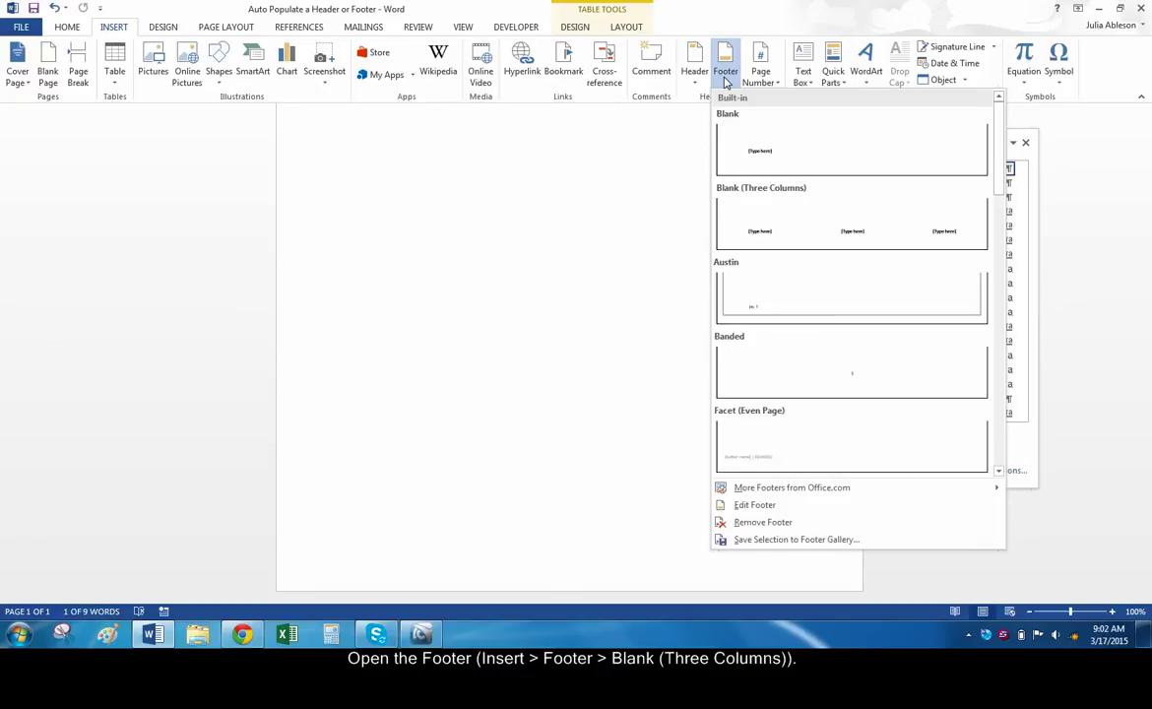
left_click(818, 221)
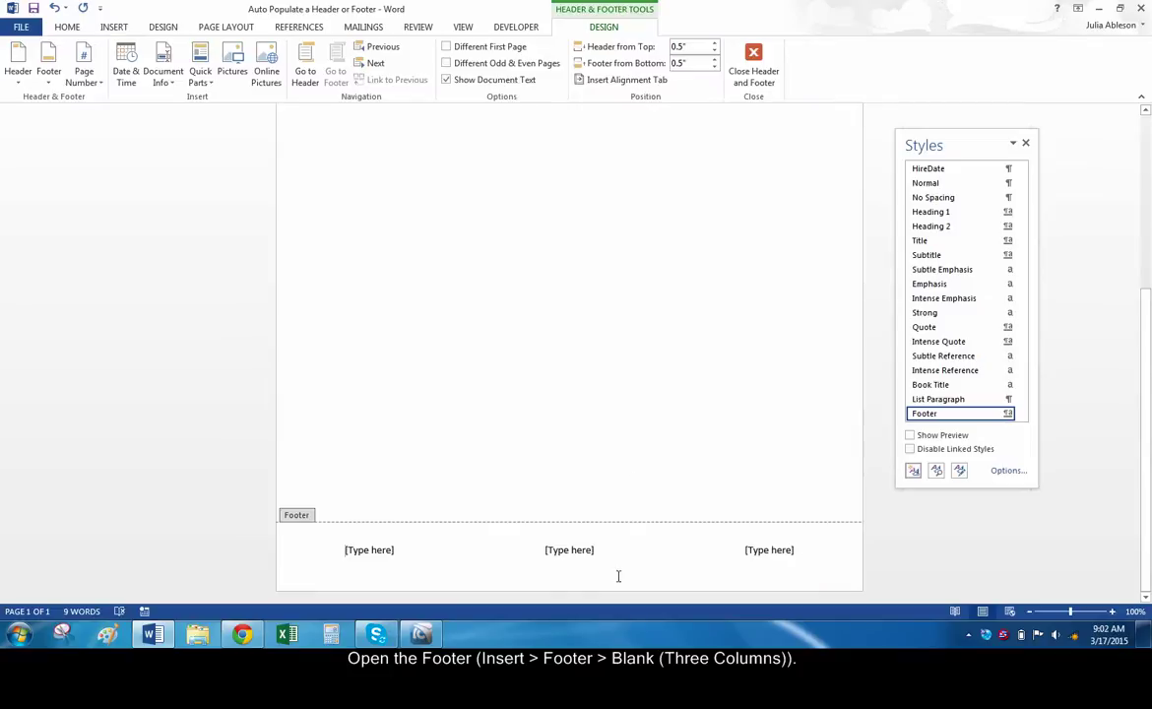
left_click(566, 549)
key("Delete")
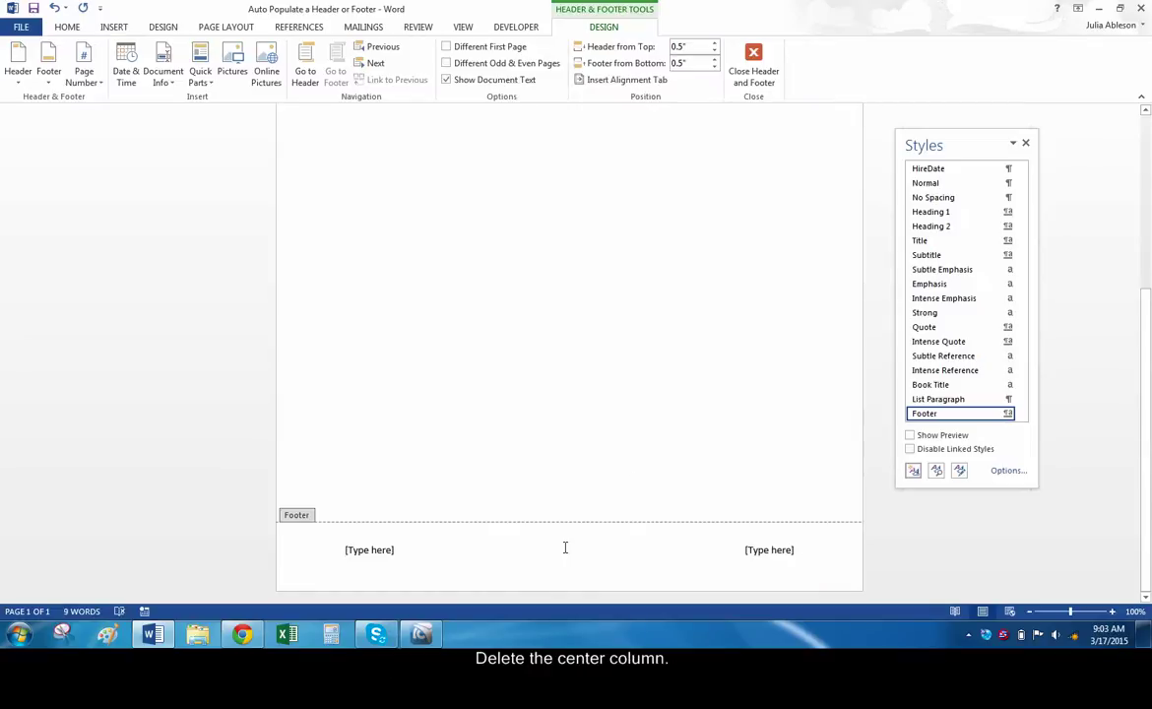
- Replace the footer's left placeholder with a StyleRef field that references the EmplName style
left_click(372, 549)
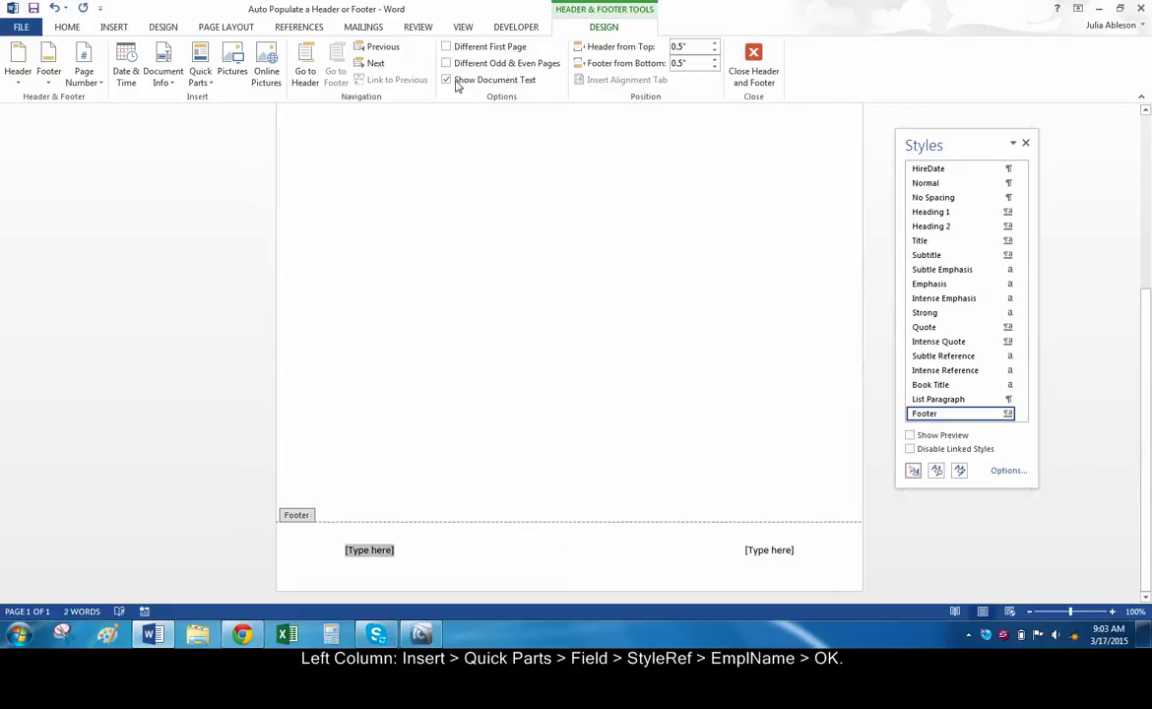
left_click(113, 27)
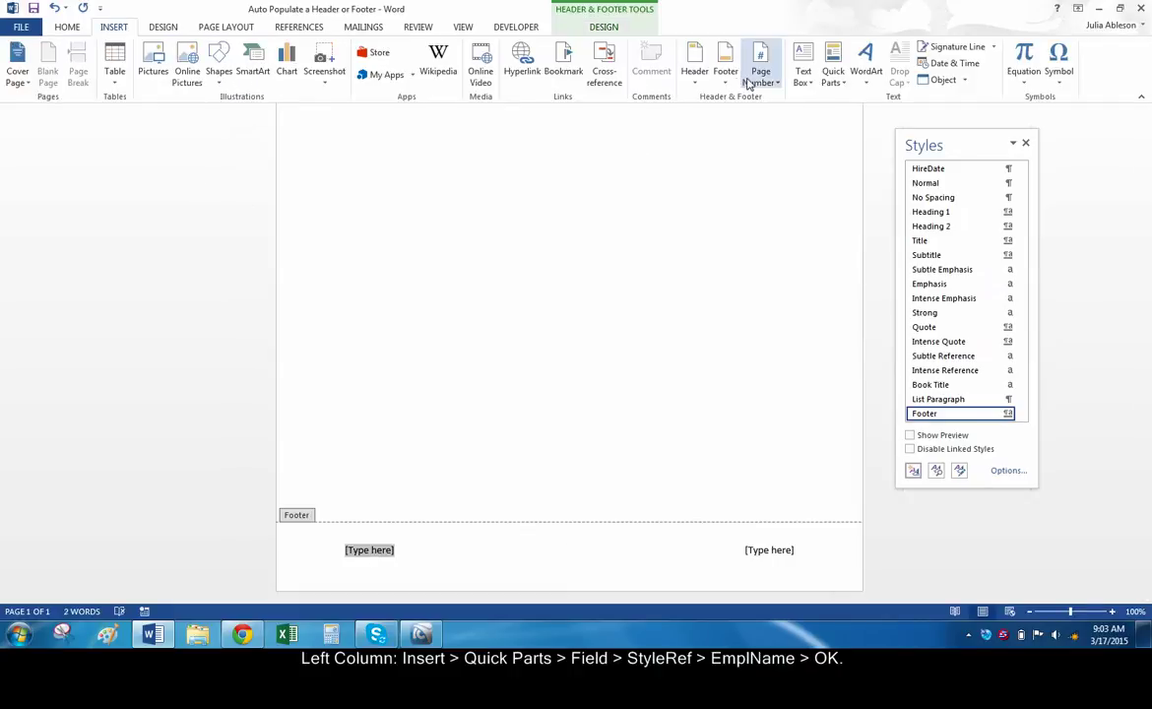
left_click(830, 79)
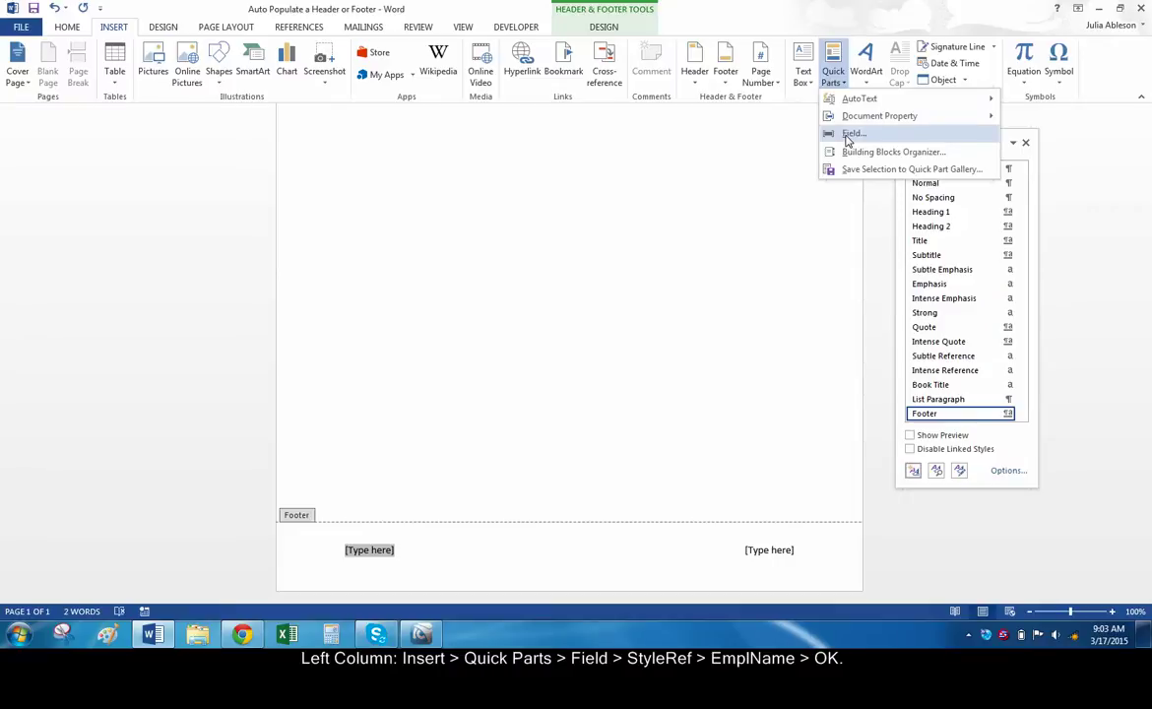
left_click(776, 131)
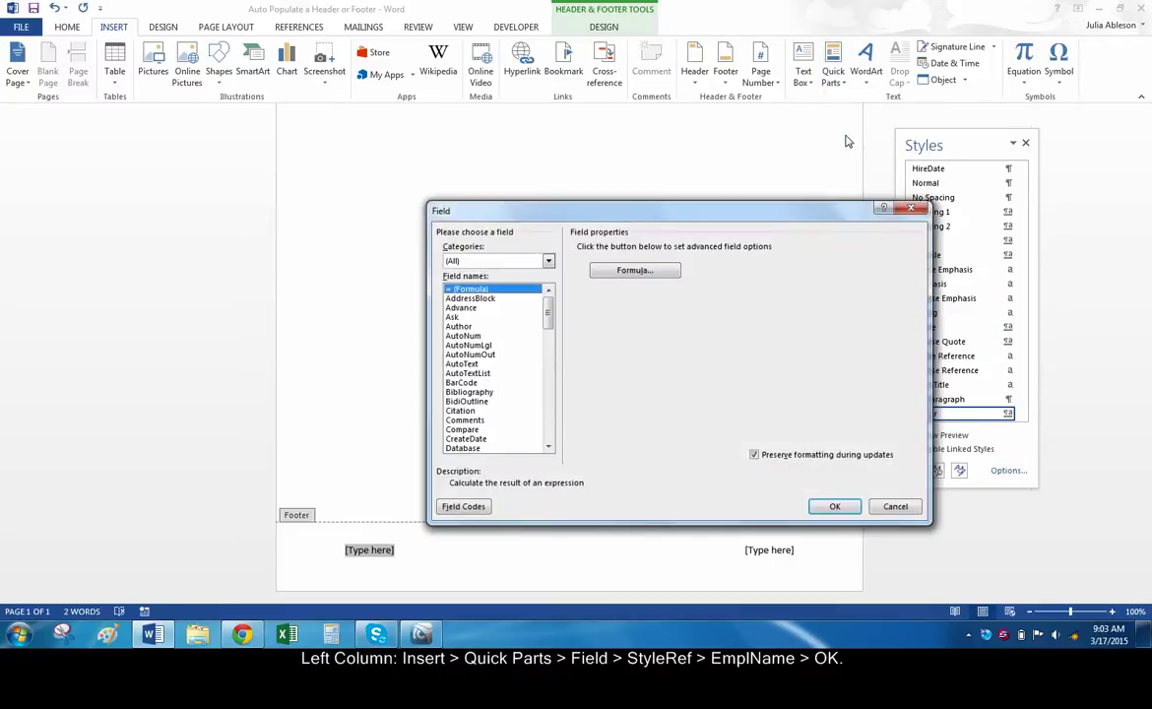
scroll(502, 367, "down", 13)
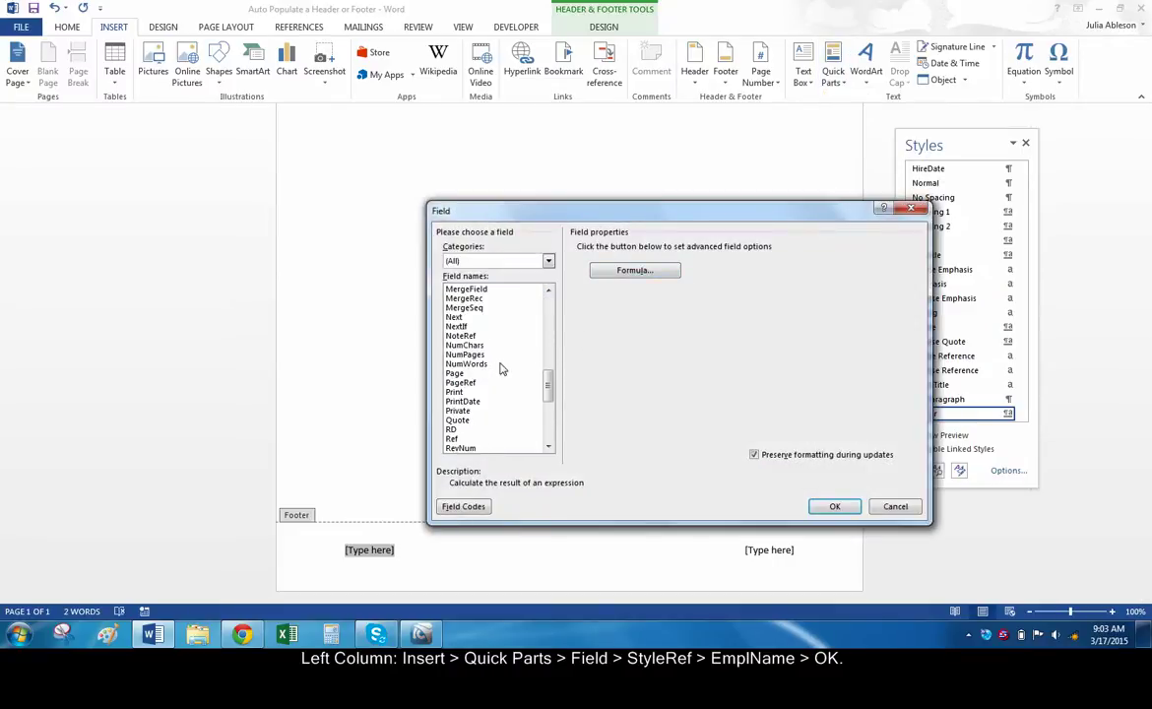
scroll(501, 368, "down", 3)
left_click(460, 429)
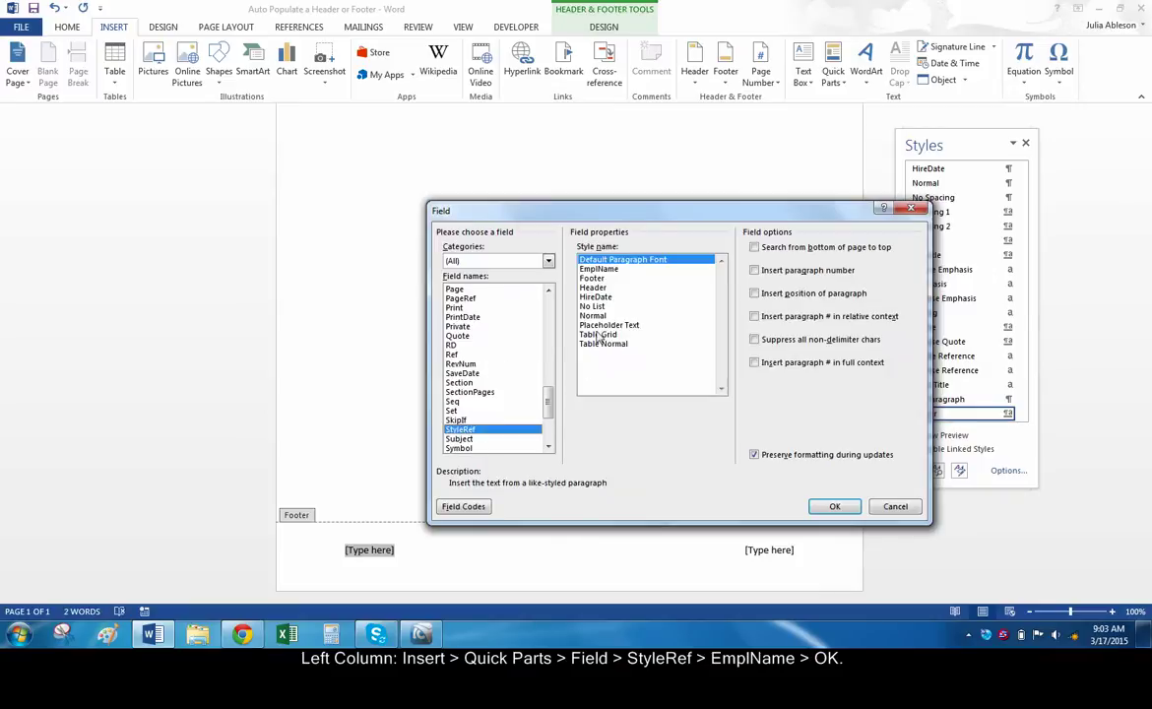
left_click(599, 269)
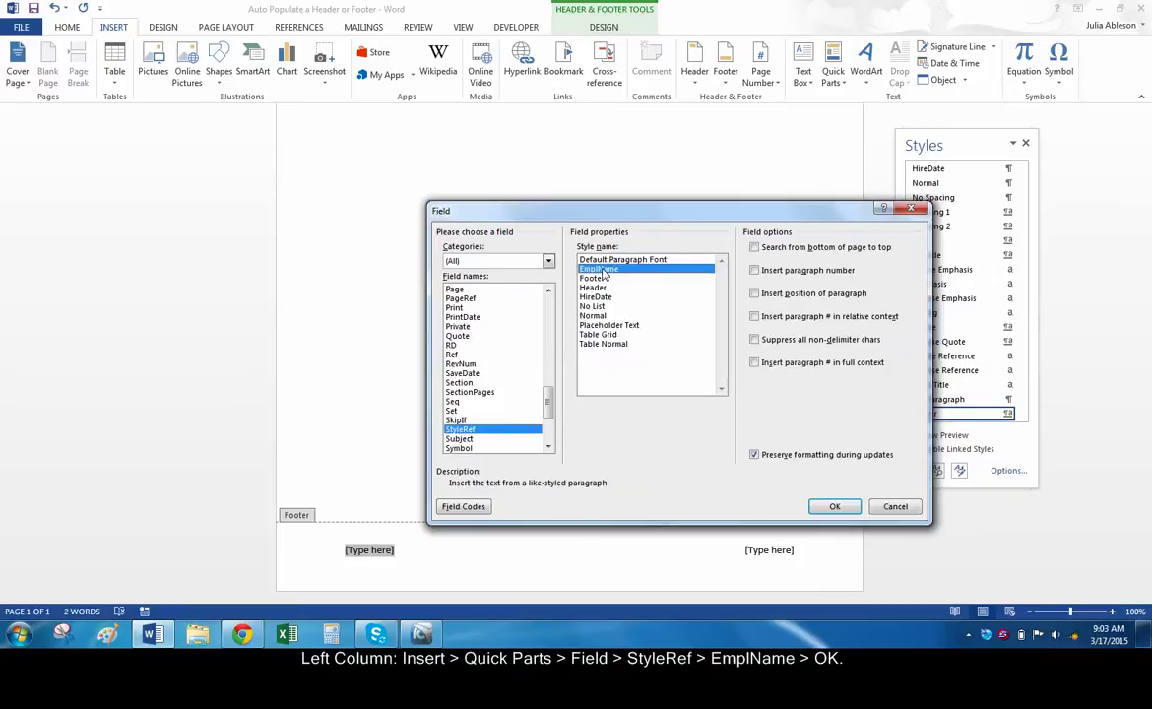
left_click(836, 506)
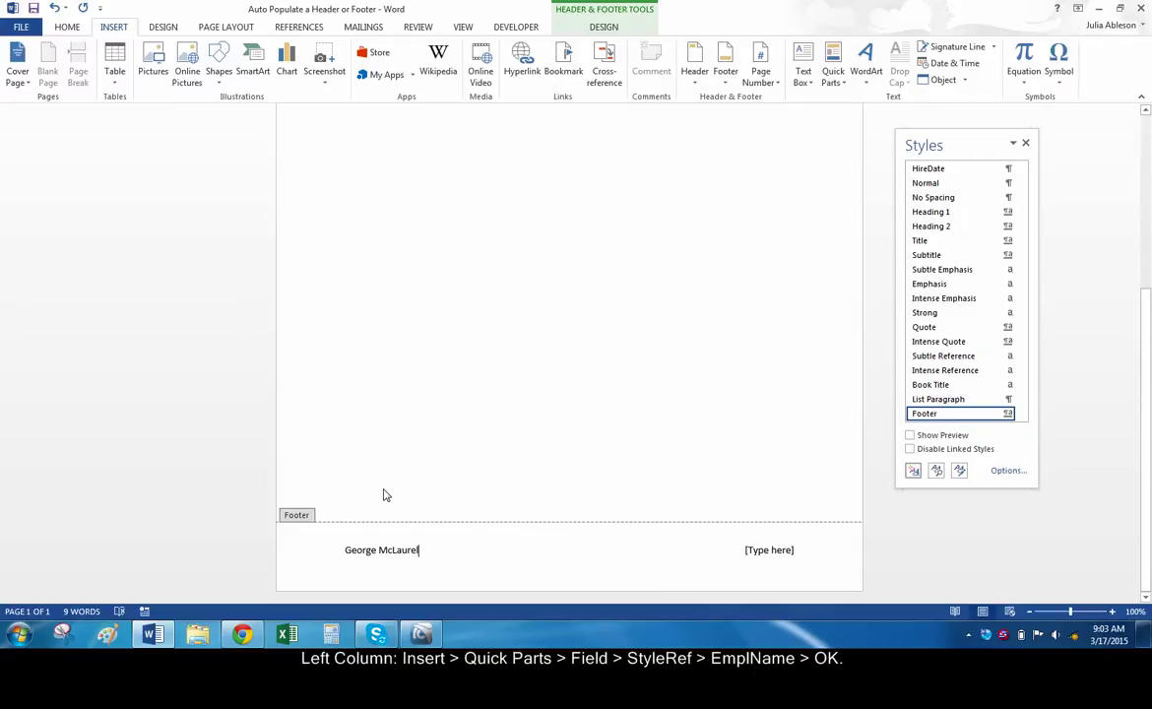
- Replace the footer's right placeholder with a StyleRef field referencing the HireDate style, and close footer editing
left_click(774, 551)
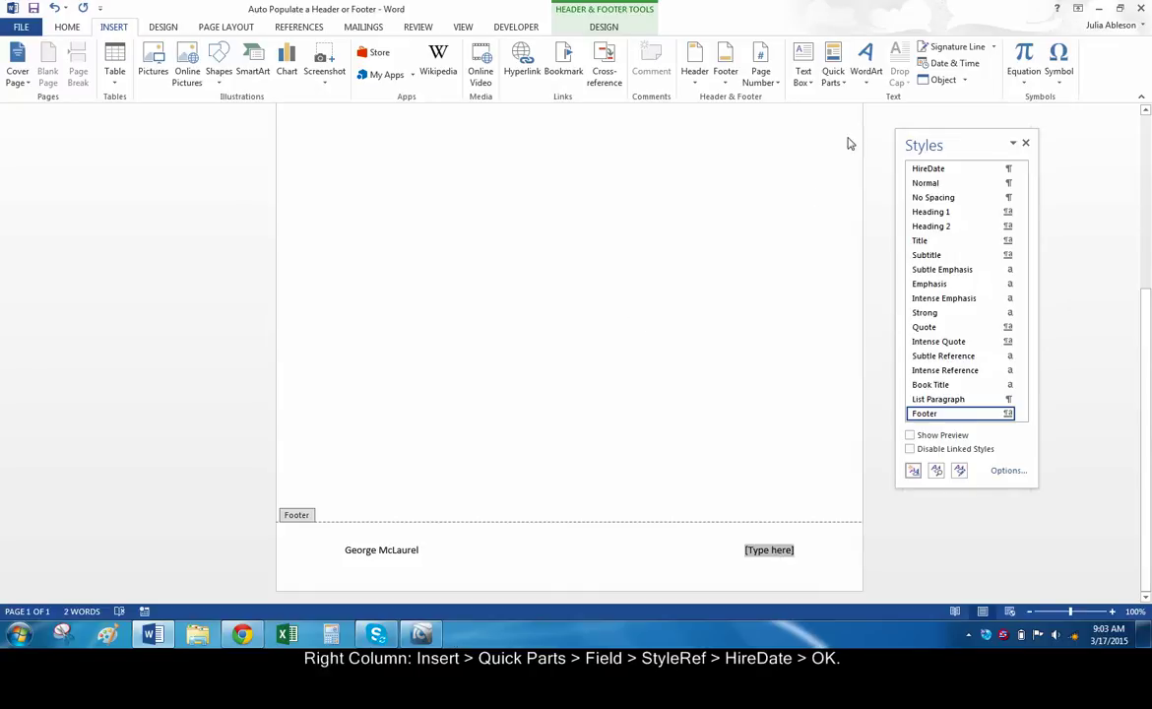
left_click(835, 77)
left_click(850, 131)
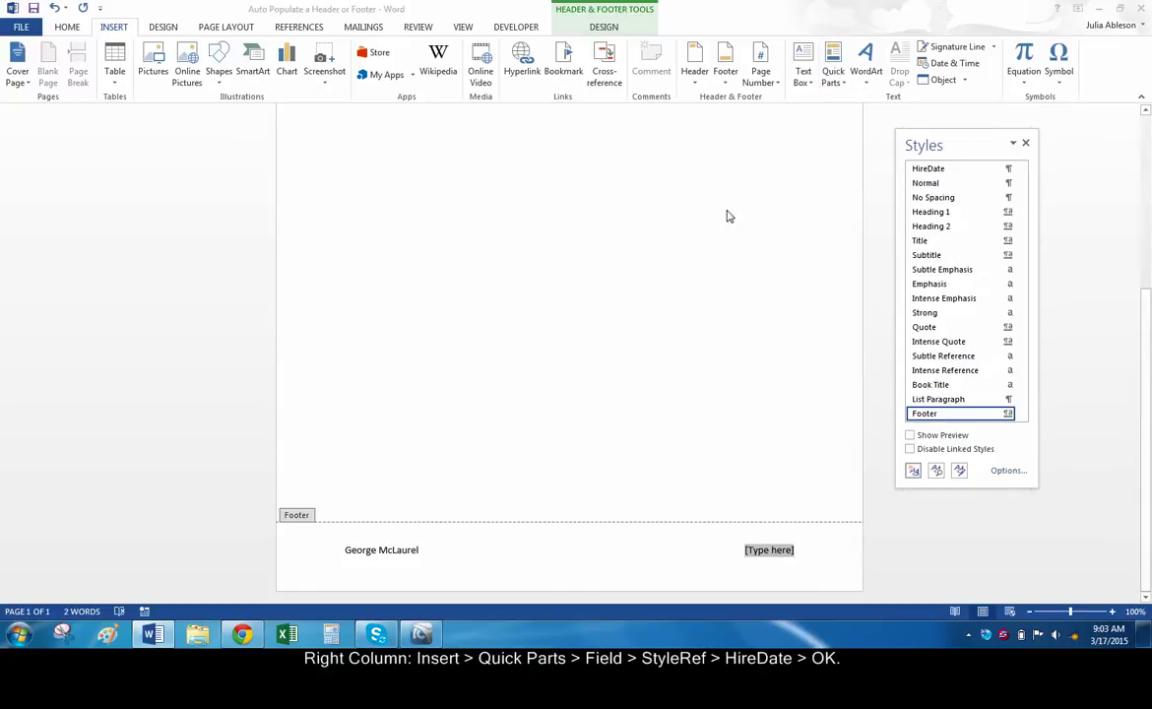
scroll(497, 340, "down", 18)
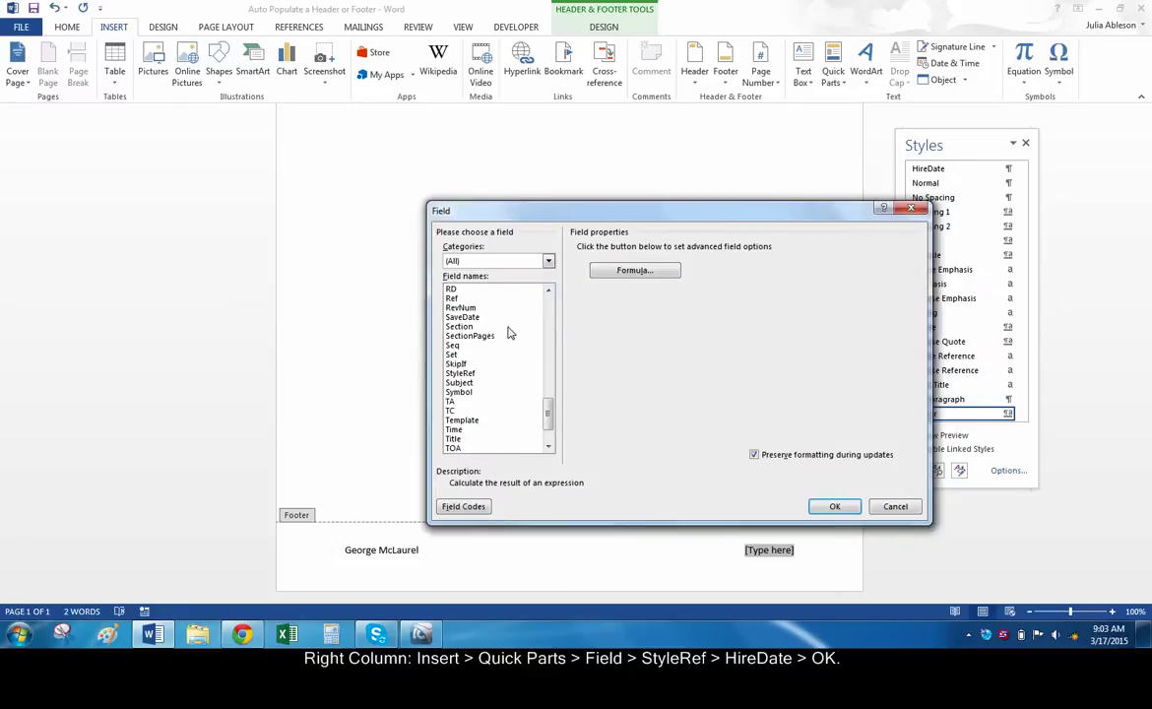
left_click(463, 374)
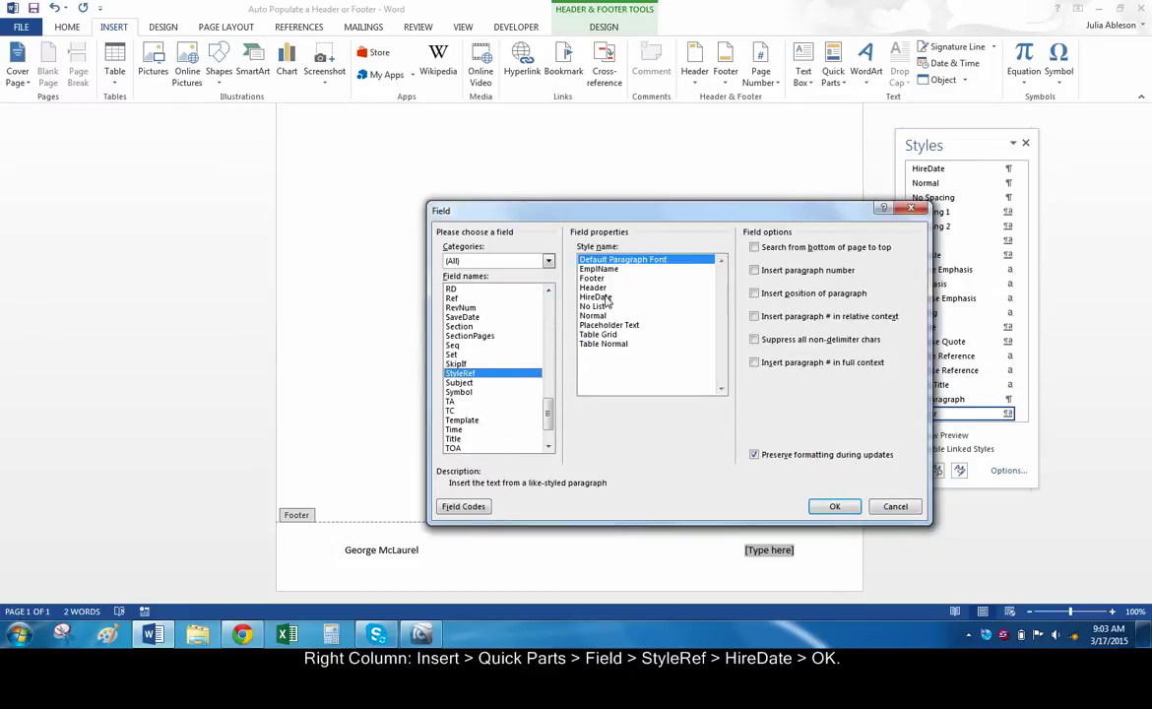
left_click(597, 296)
left_click(836, 507)
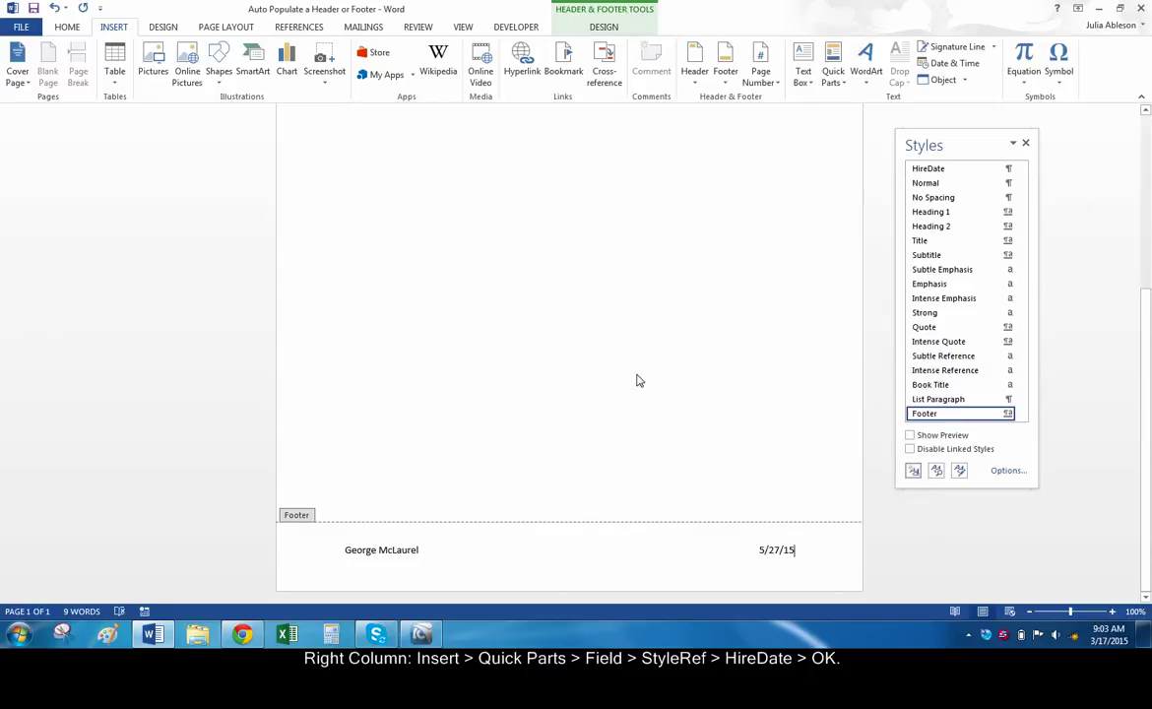
left_click(606, 26)
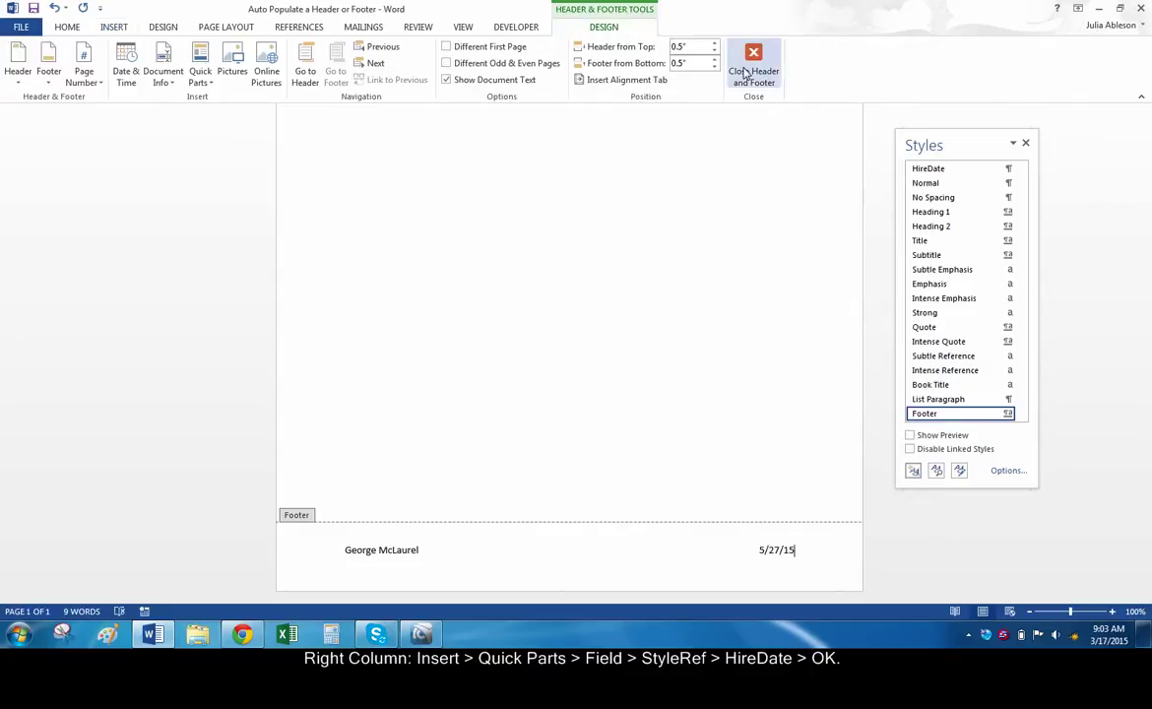
left_click(754, 57)
- Replace the employee's surname in the table with a different one and check the employee name in the footer
scroll(674, 459, "up", 2)
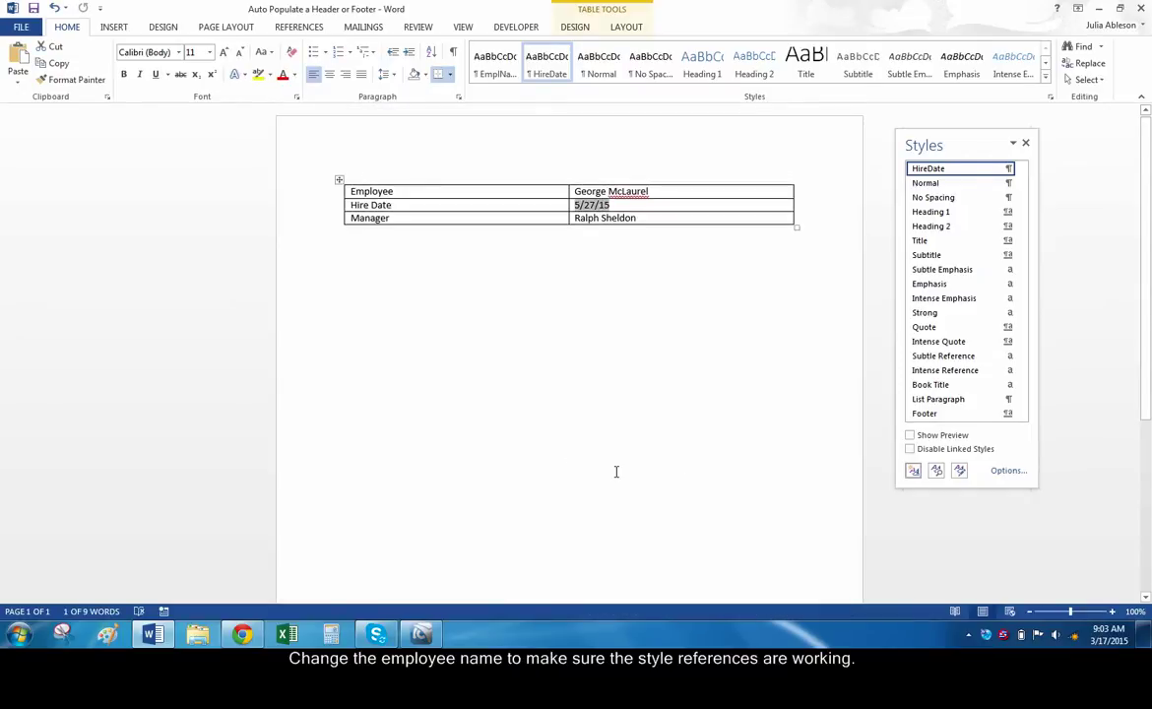
double_click(653, 192)
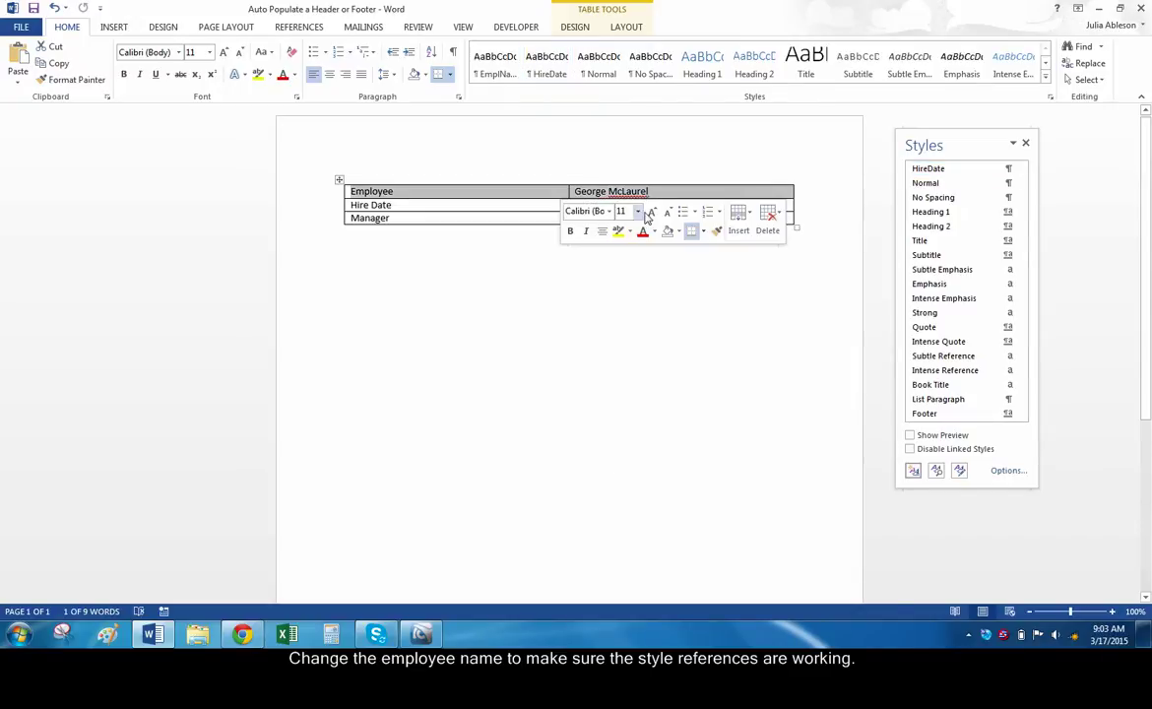
left_click(653, 192)
key("BackSpace")
key("BackSpace")
key("BackSpace")
key("BackSpace")
key("BackSpace")
key("BackSpace")
key("BackSpace")
key("BackSpace")
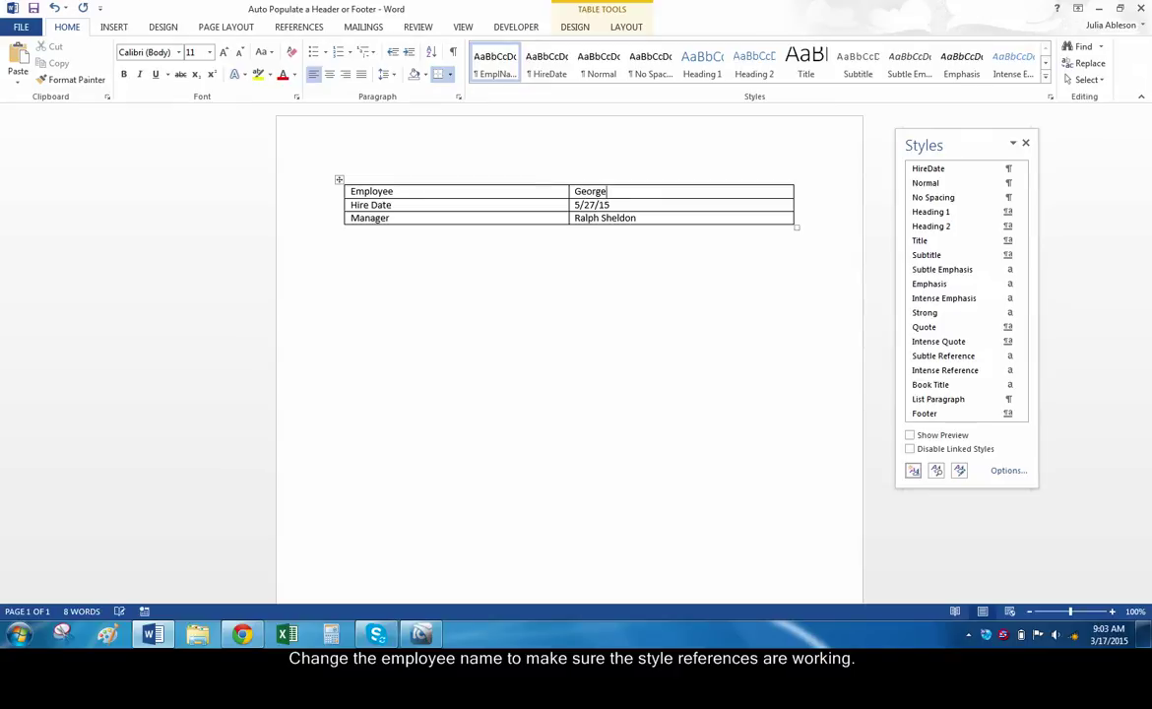
type("Walden")
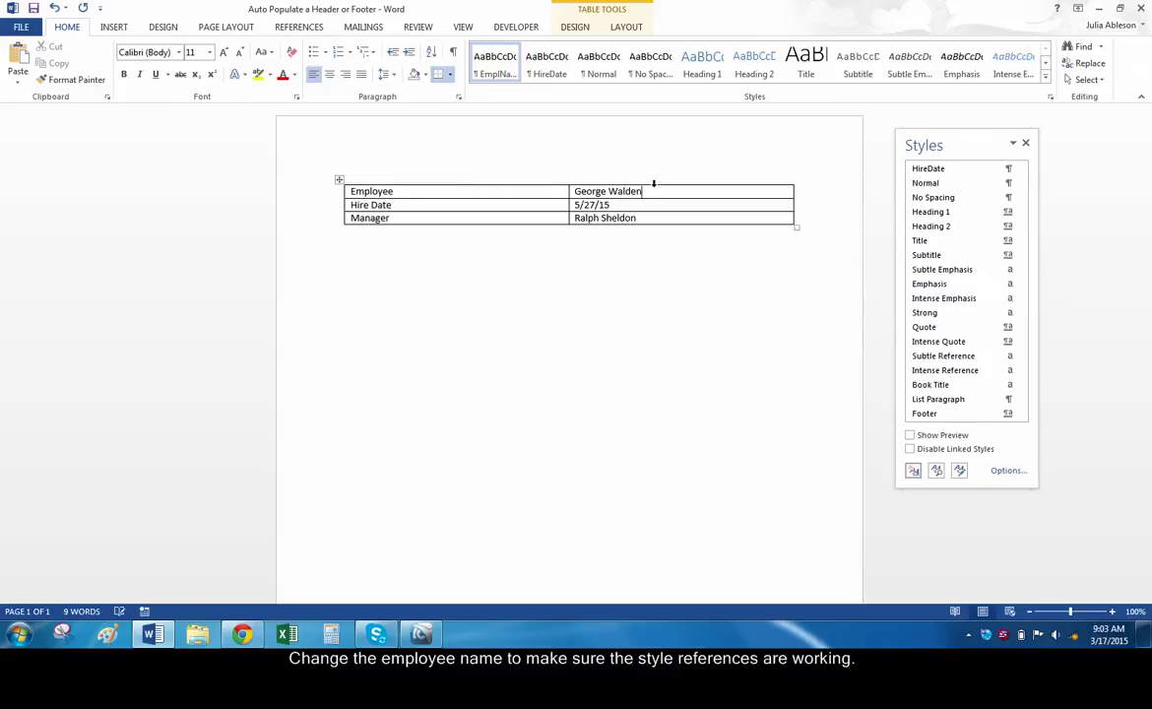
left_click(537, 311)
scroll(540, 313, "down", 5)
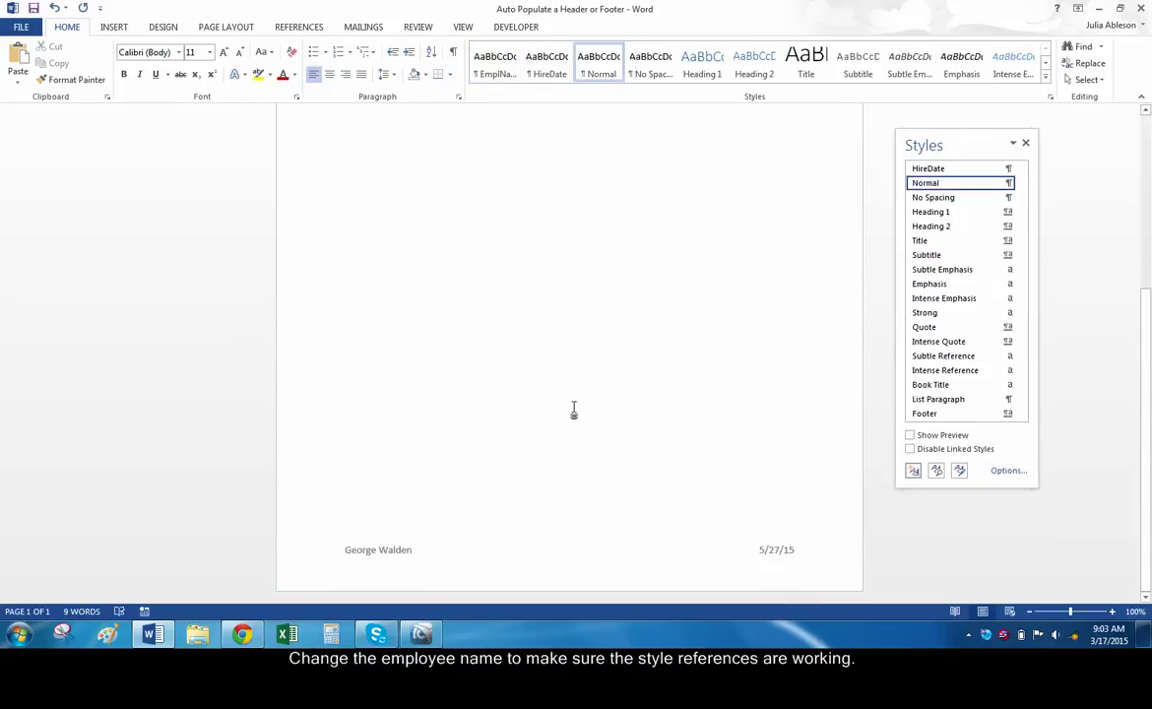